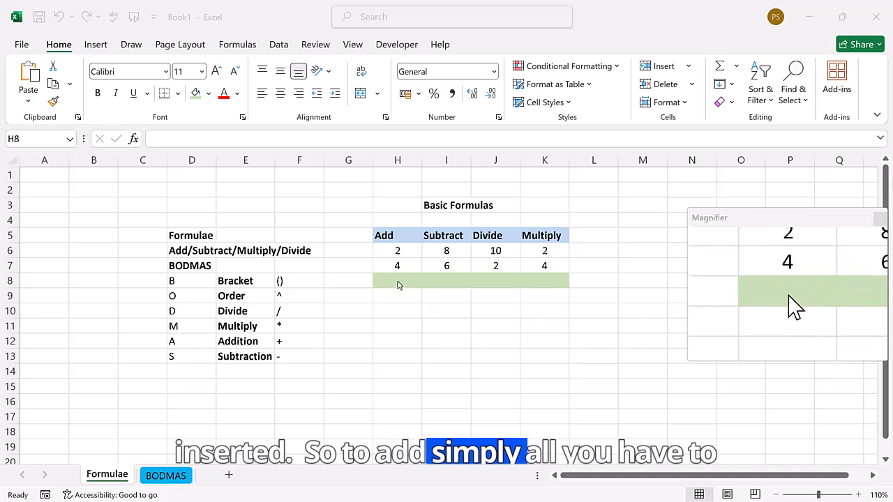
- Enter a formula in cell H8 that adds the two Add values, =H6+H7
{"action": "left_click", "coordinate": [397, 283]}
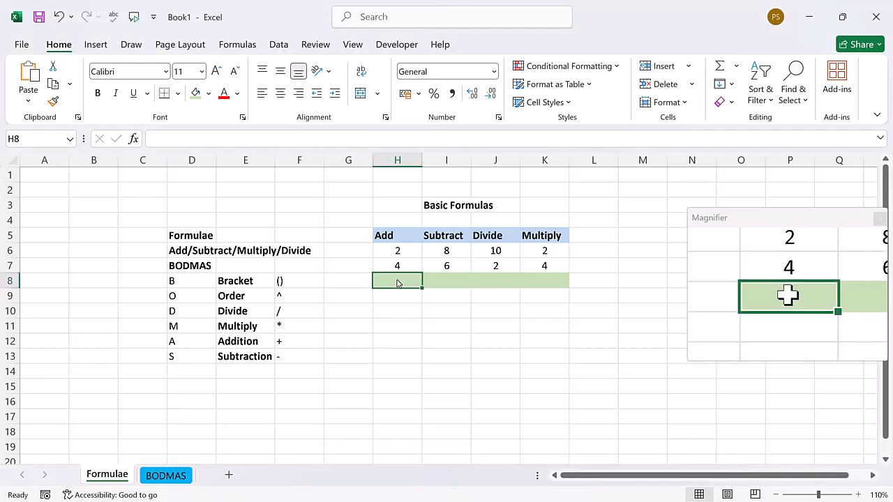
{"action": "type", "text": "="}
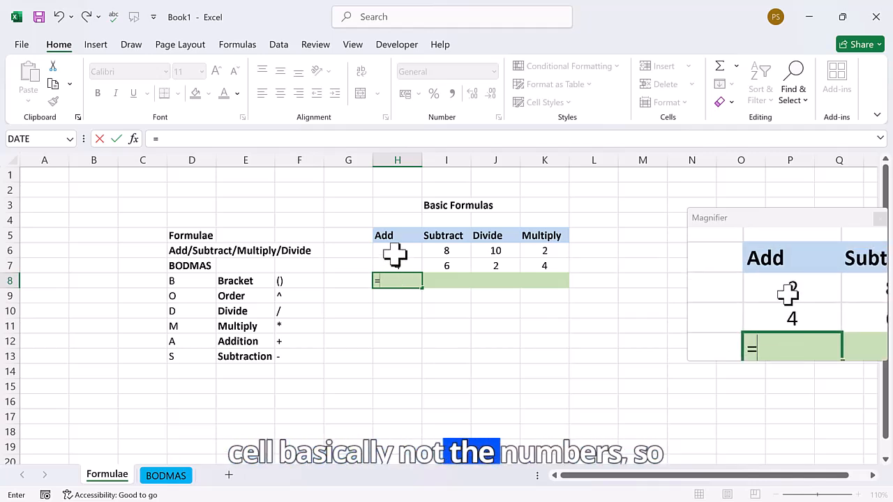
{"action": "left_click", "coordinate": [395, 256]}
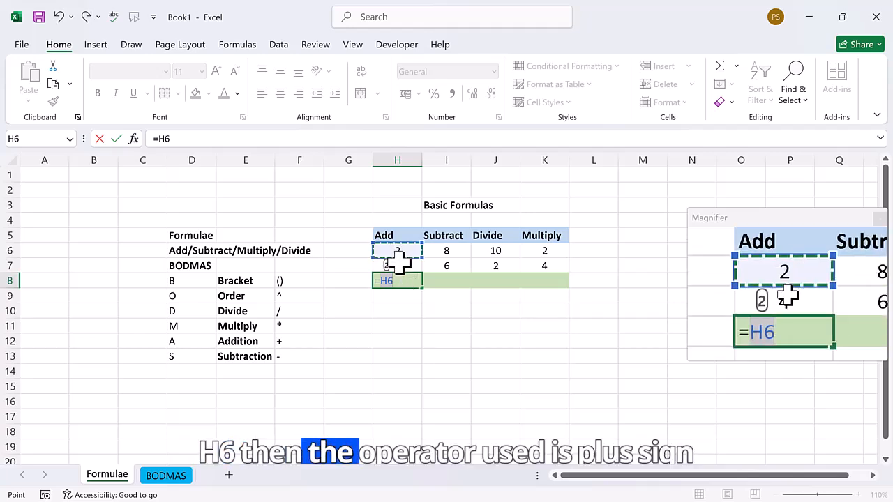
{"action": "type", "text": "+"}
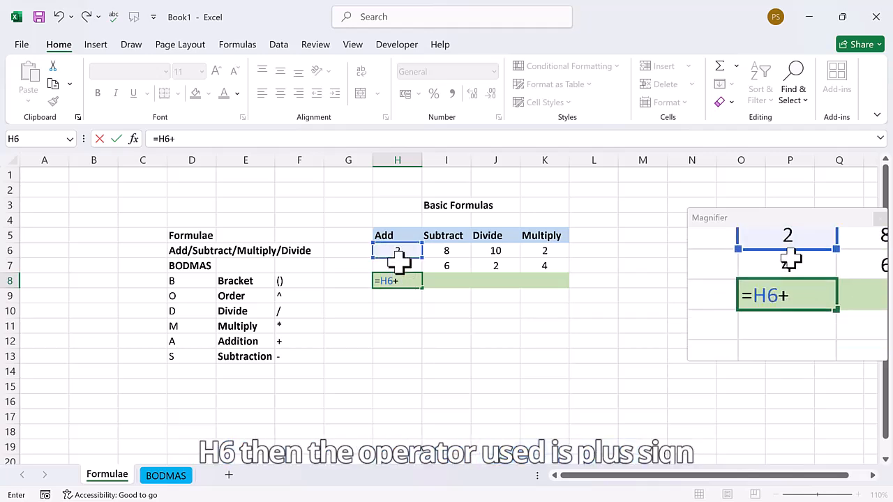
{"action": "left_click", "coordinate": [401, 265]}
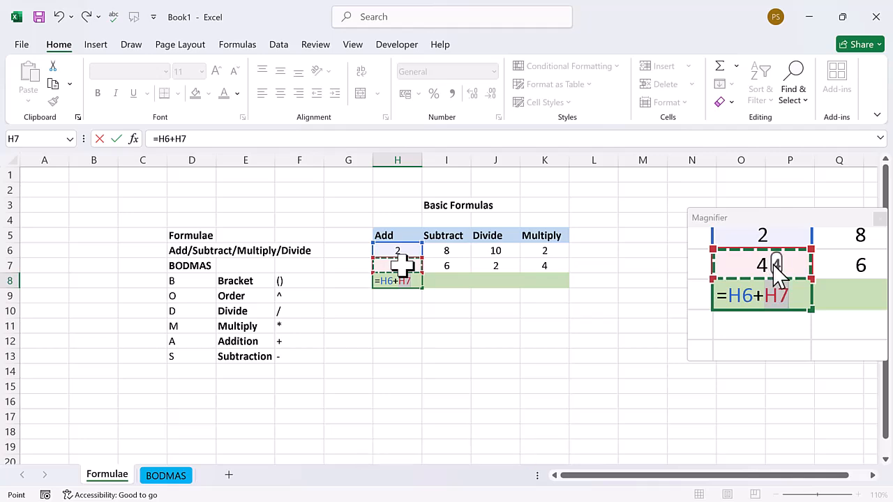
{"action": "key", "text": "Return"}
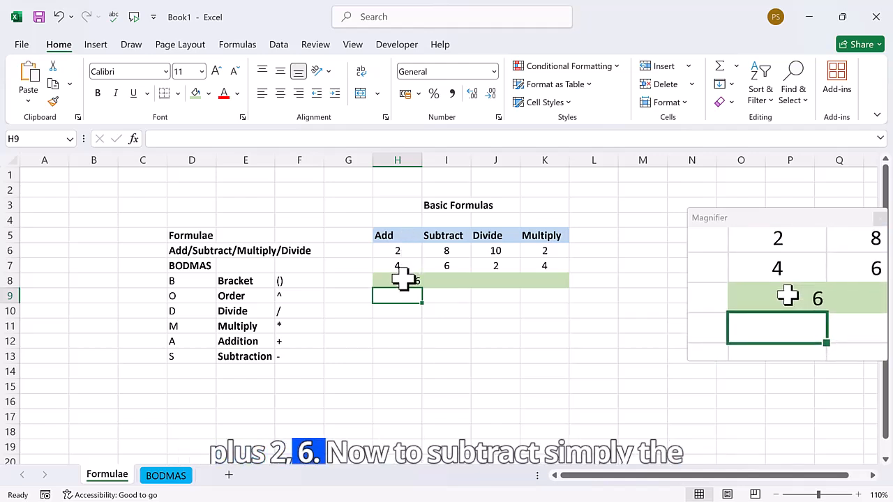
- Enter a formula in cell I8 that subtracts the lower Subtract value from the upper one, =I6-I7
{"action": "left_click", "coordinate": [443, 279]}
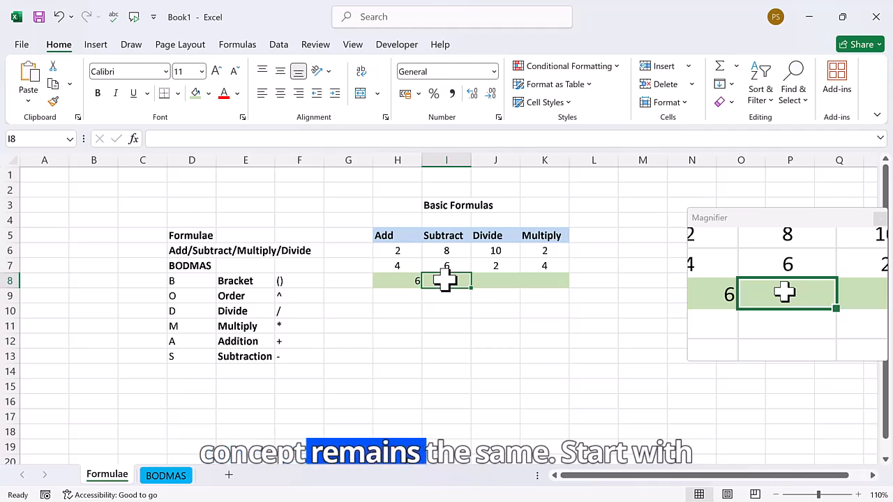
{"action": "double_click", "coordinate": [443, 279]}
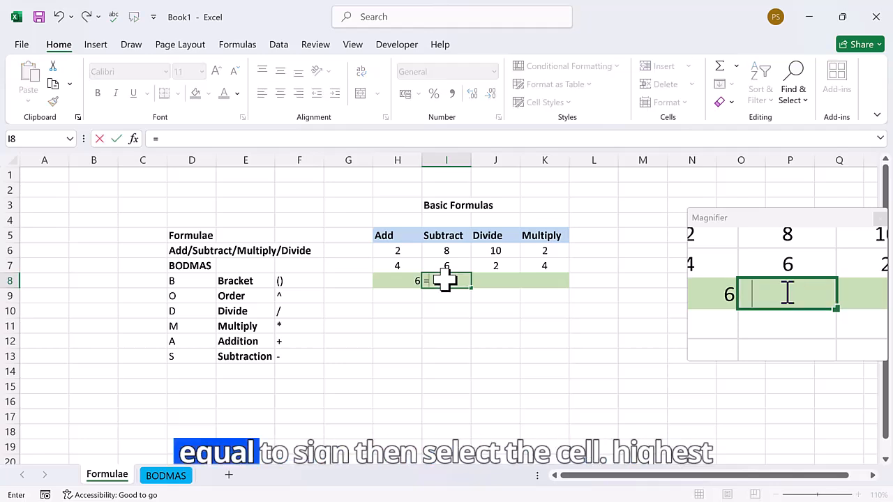
{"action": "type", "text": "="}
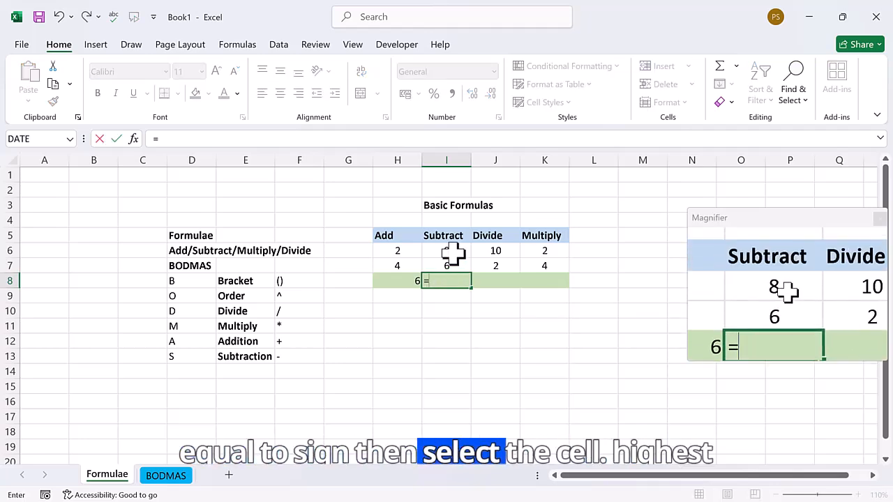
{"action": "left_click", "coordinate": [452, 252]}
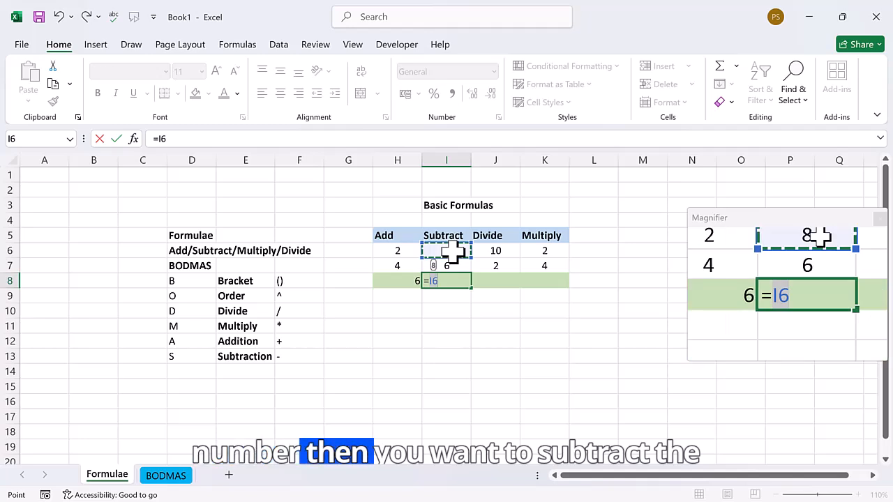
{"action": "type", "text": "-"}
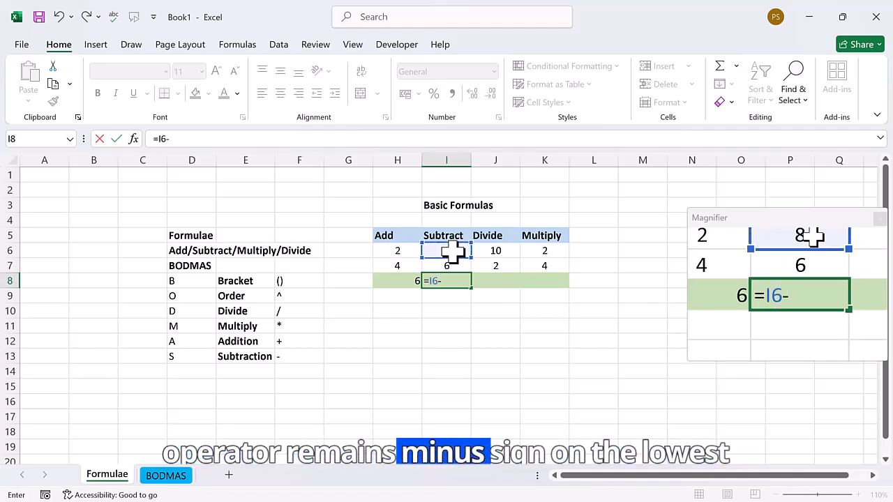
{"action": "left_click", "coordinate": [452, 264]}
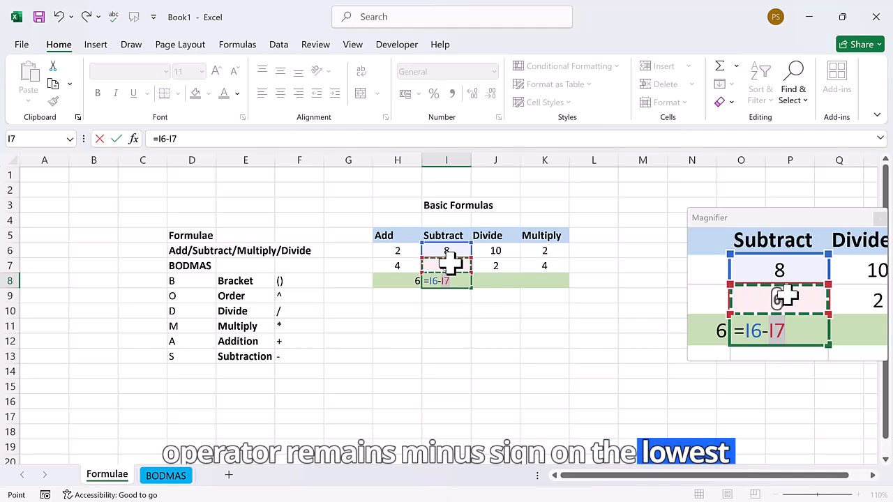
{"action": "key", "text": "Return"}
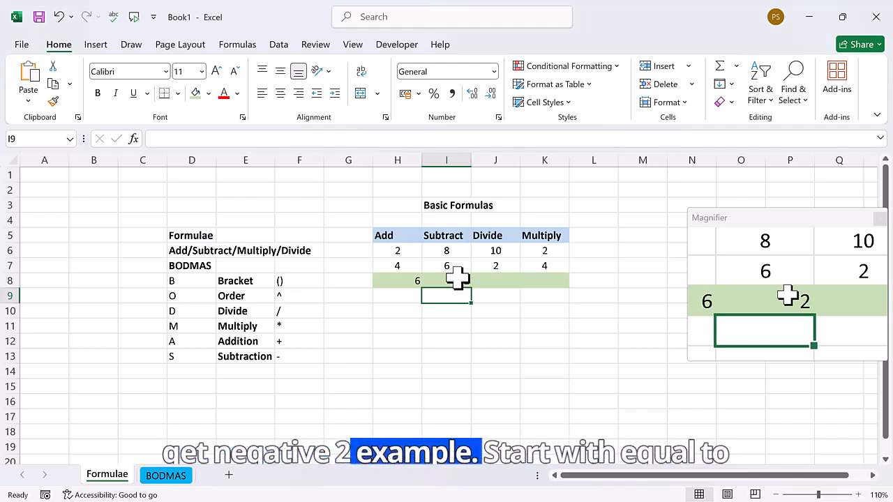
- Enter the reversed subtraction =I7-I6 in cell I9, below the first Subtract result
{"action": "type", "text": "="}
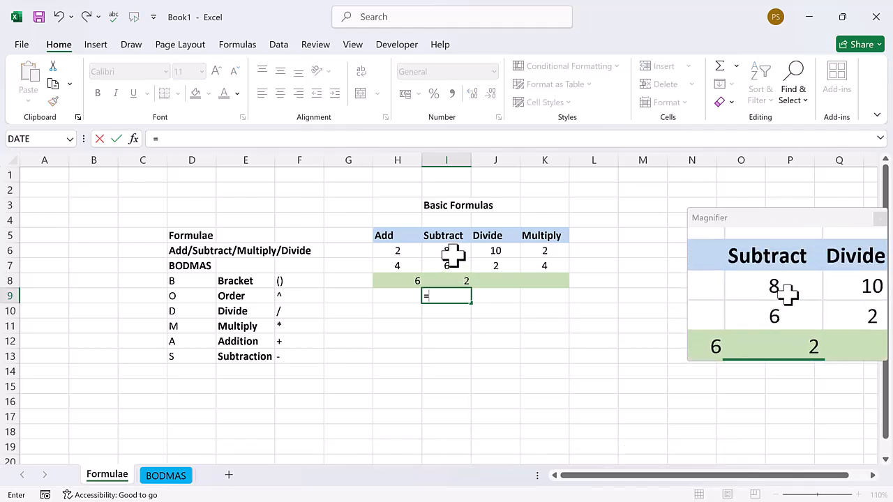
{"action": "left_click", "coordinate": [454, 266]}
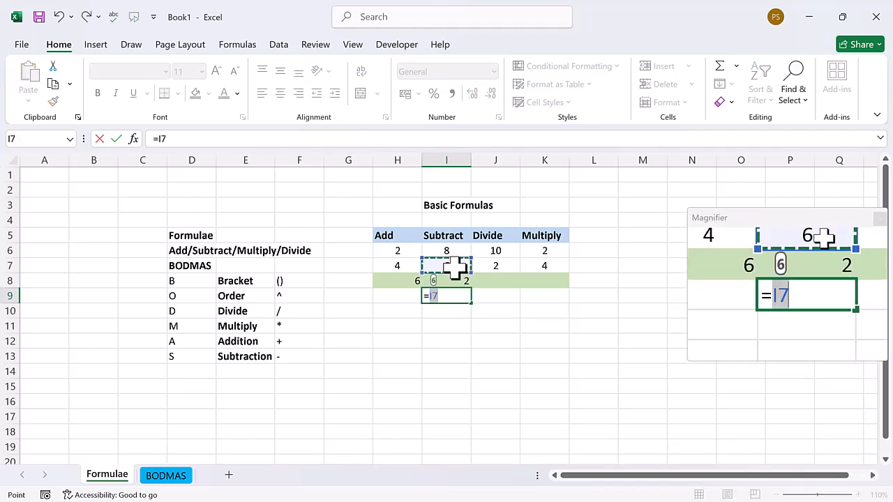
{"action": "type", "text": "-"}
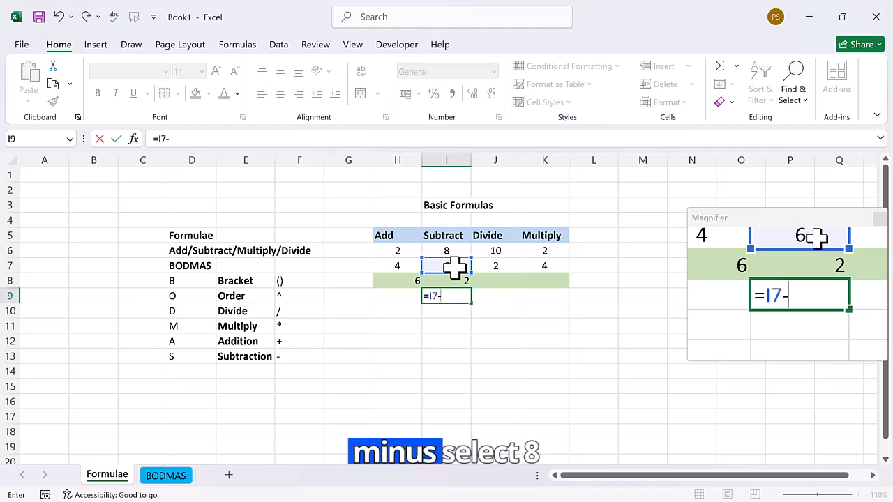
{"action": "left_click", "coordinate": [454, 253]}
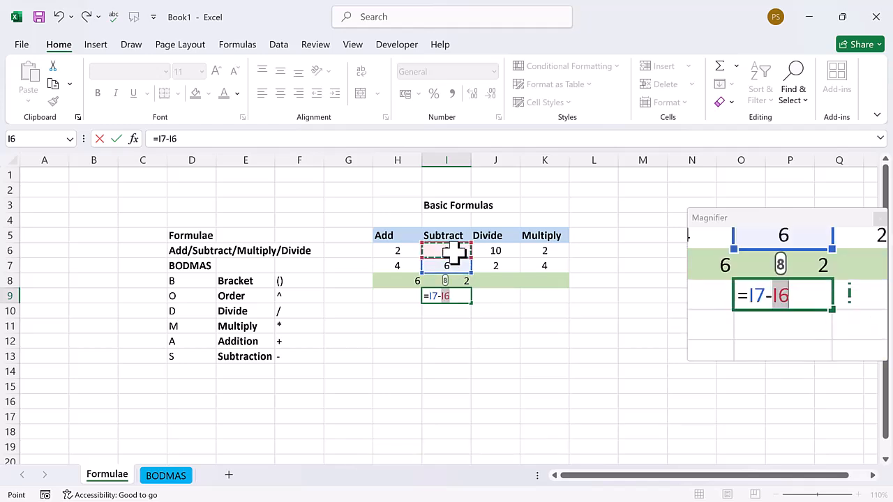
{"action": "key", "text": "Return"}
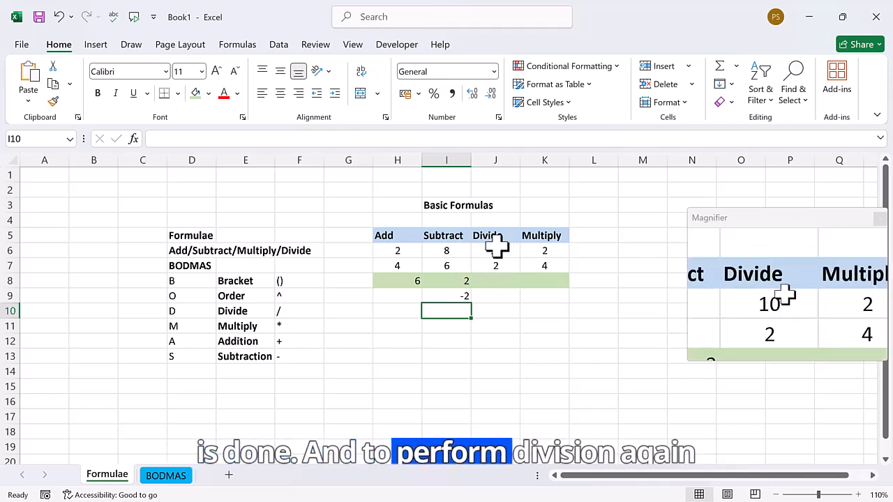
- Enter a formula in cell J8 that divides the upper Divide value by the lower one, =J6/J7
{"action": "left_click", "coordinate": [506, 281]}
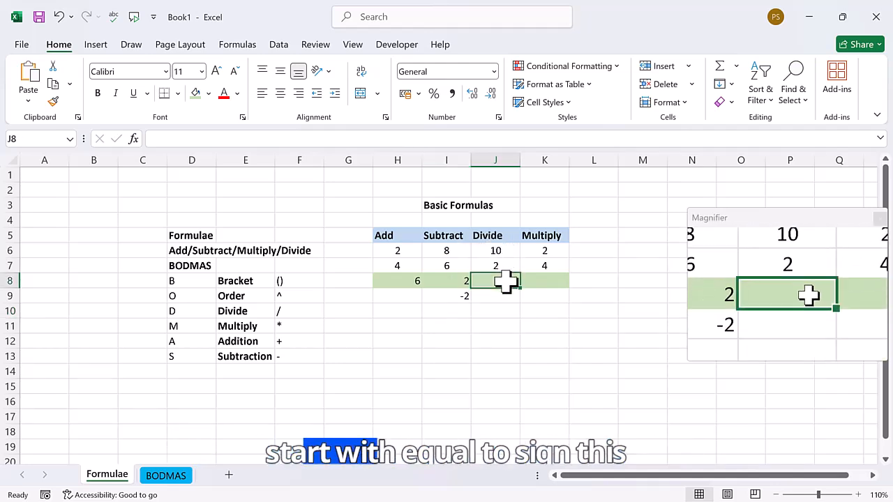
{"action": "type", "text": "="}
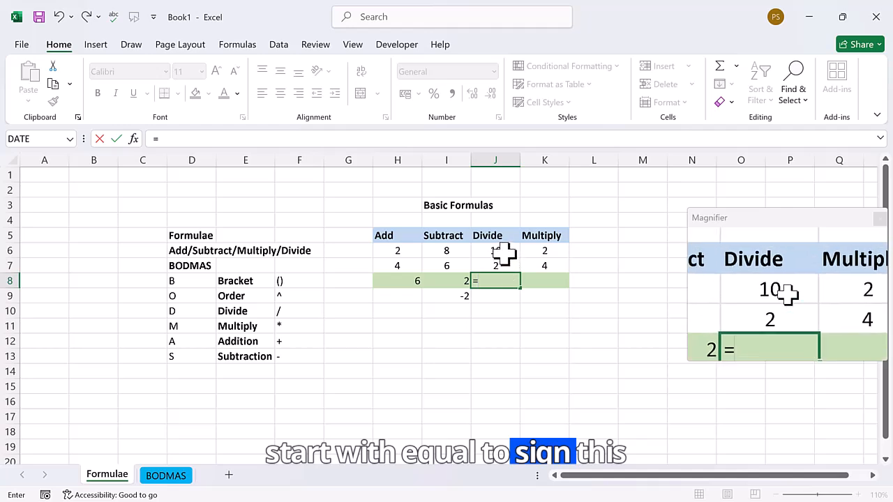
{"action": "left_click", "coordinate": [502, 253]}
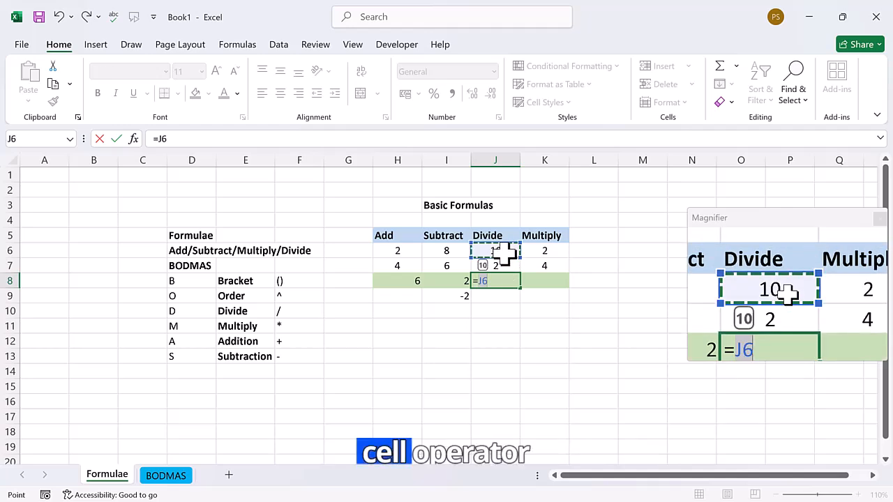
{"action": "type", "text": "/"}
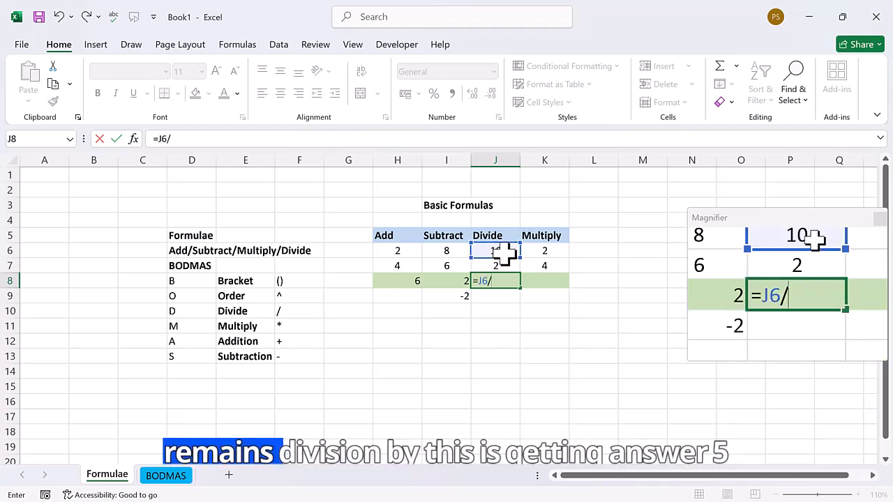
{"action": "left_click", "coordinate": [500, 263]}
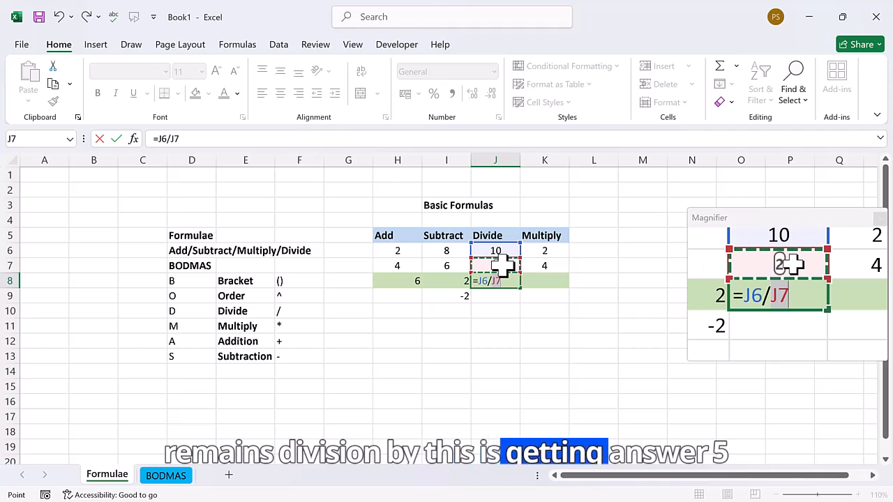
{"action": "key", "text": "Return"}
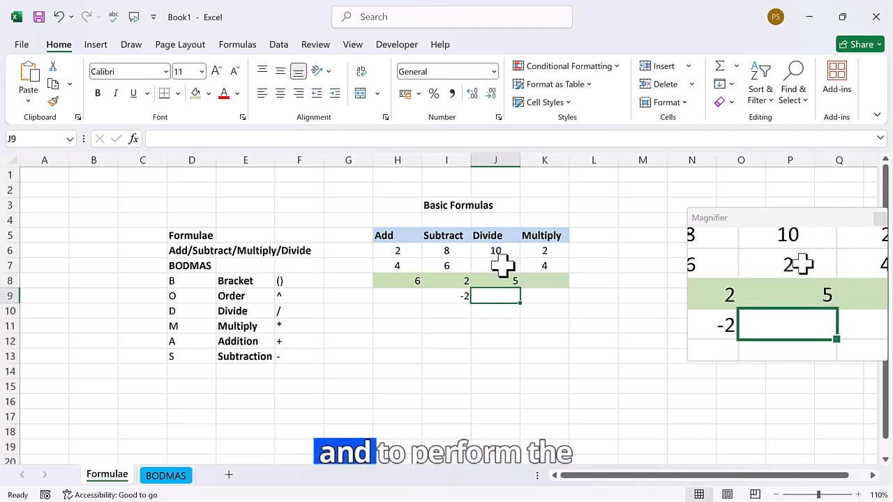
- Enter a formula in cell K8 that multiplies the two Multiply values, =K6*K7
{"action": "left_click", "coordinate": [546, 282]}
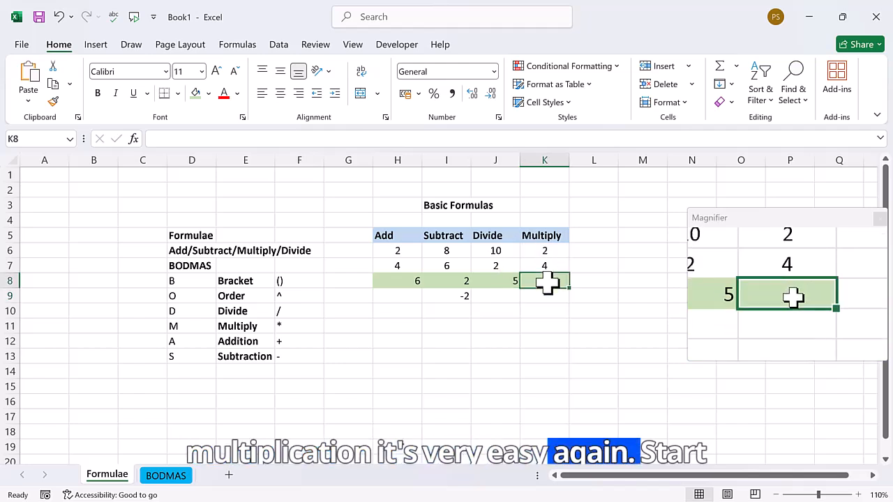
{"action": "type", "text": "="}
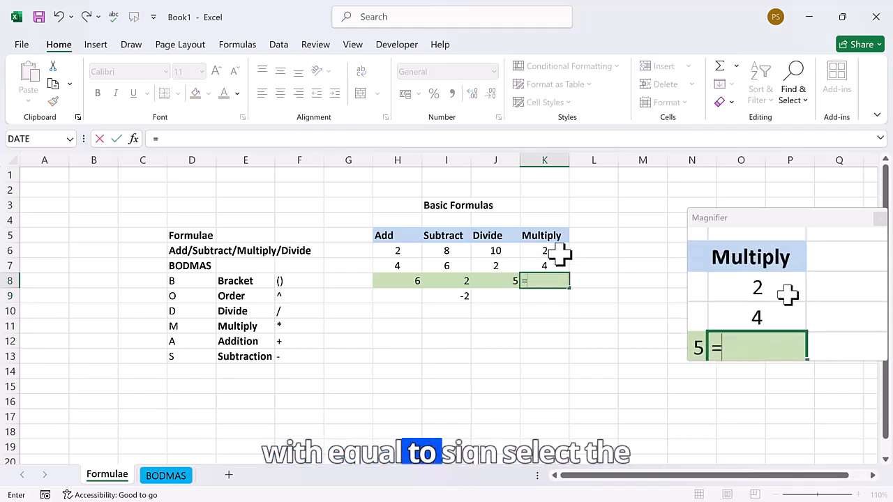
{"action": "left_click", "coordinate": [551, 250]}
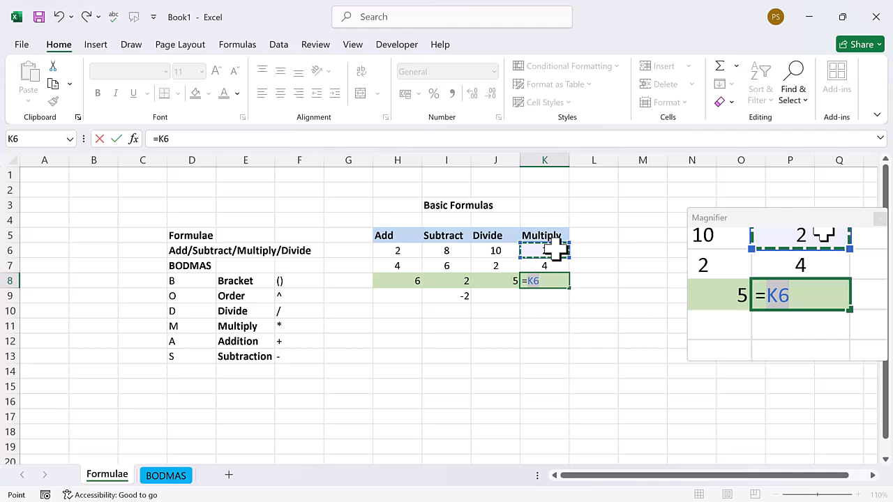
{"action": "type", "text": "*"}
{"action": "left_click", "coordinate": [551, 267]}
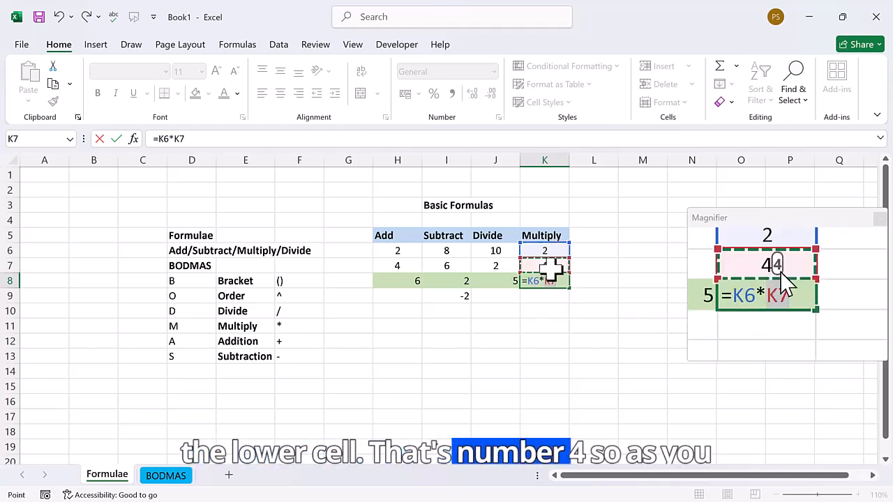
{"action": "key", "text": "Return"}
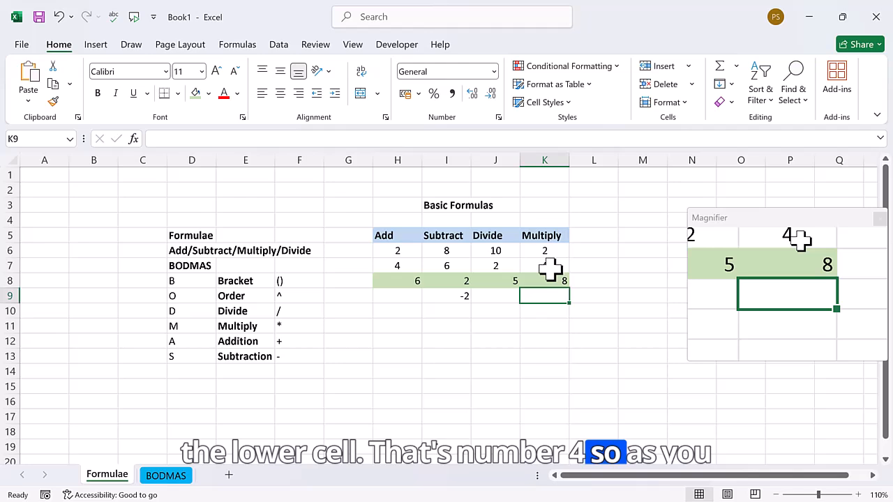
- Check the formula in K8 and change the lower Multiply value in K7 to 6
{"action": "left_click", "coordinate": [547, 279]}
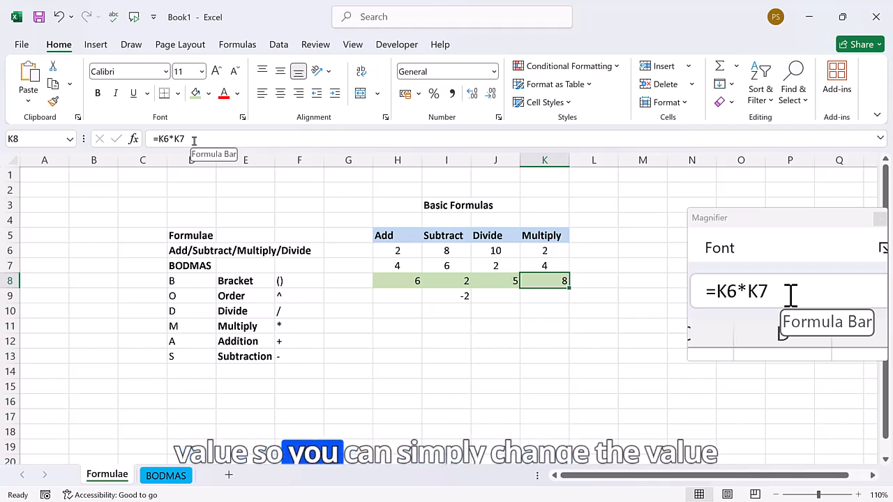
{"action": "left_click", "coordinate": [548, 262]}
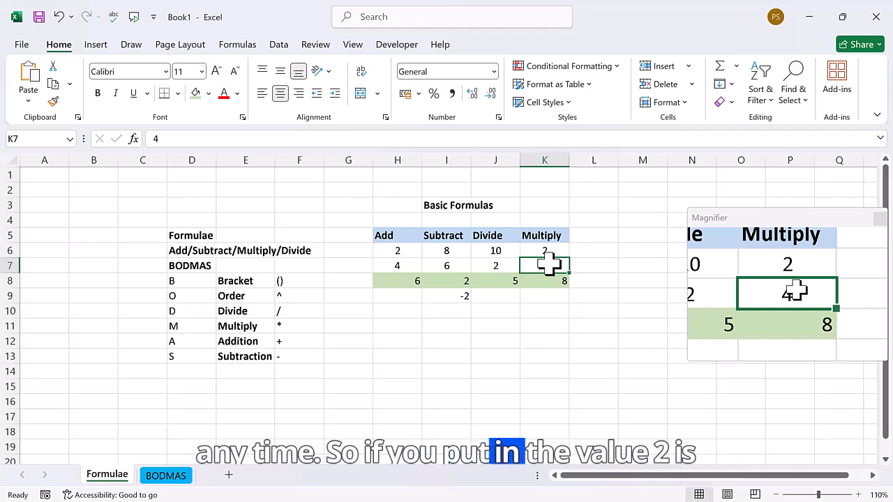
{"action": "type", "text": "6"}
{"action": "key", "text": "Return"}
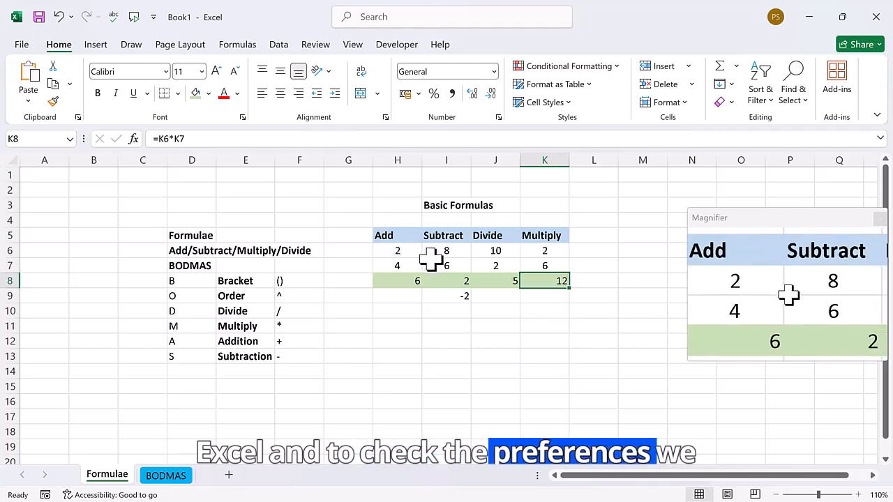
- On the BODMAS sheet, begin the remaining-amount formula in E12 by subtracting food expenses from pocket money, =D6-D7
{"action": "left_click", "coordinate": [168, 480]}
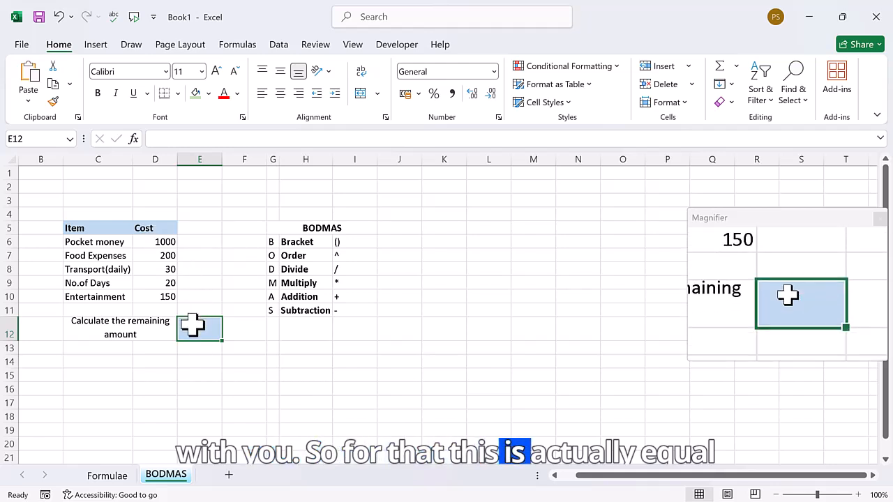
{"action": "type", "text": "="}
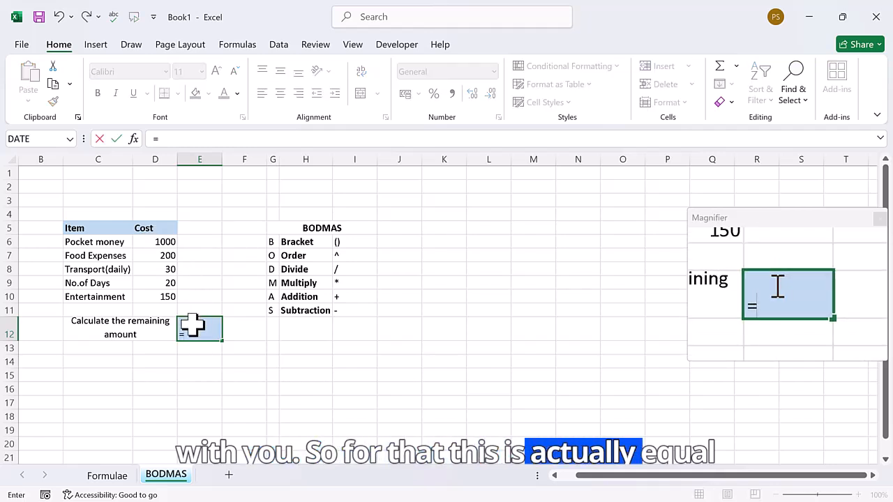
{"action": "left_click", "coordinate": [165, 242]}
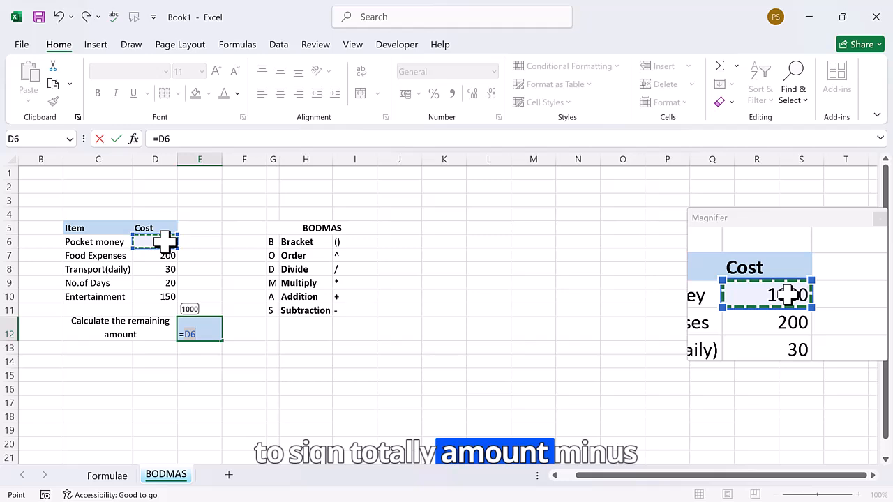
{"action": "type", "text": "-"}
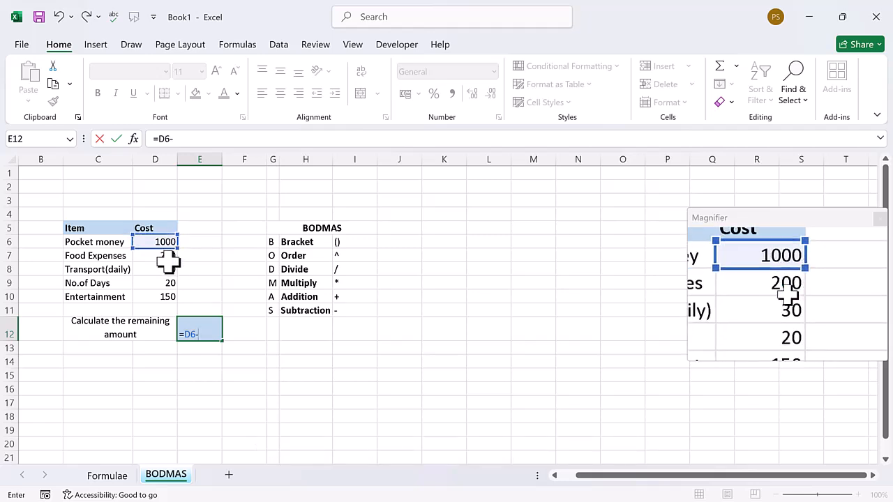
{"action": "left_click", "coordinate": [167, 258]}
- Complete the E12 formula by subtracting the bracketed daily transport times number of days and the entertainment cost, -(D8*D9)-D10
{"action": "type", "text": "-"}
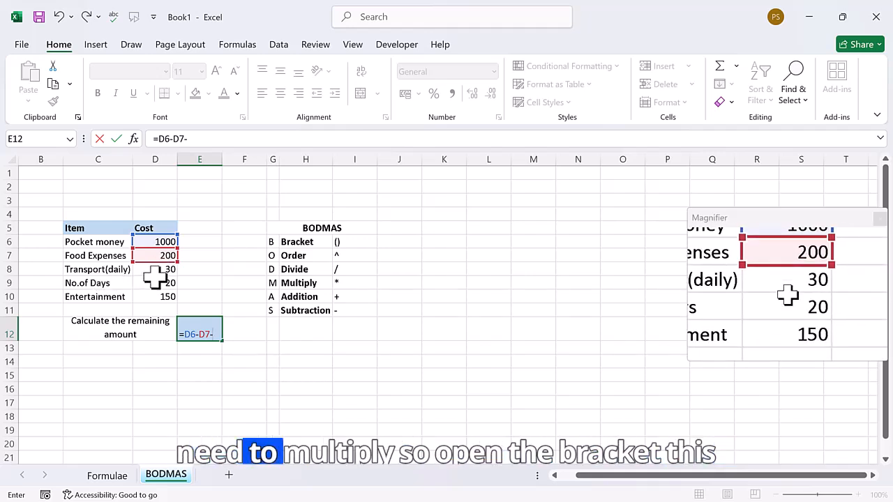
{"action": "type", "text": "("}
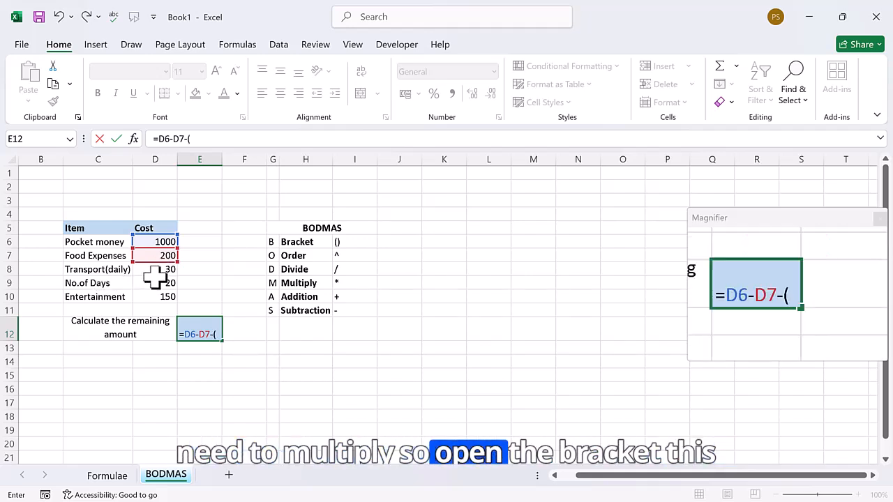
{"action": "left_click", "coordinate": [158, 269]}
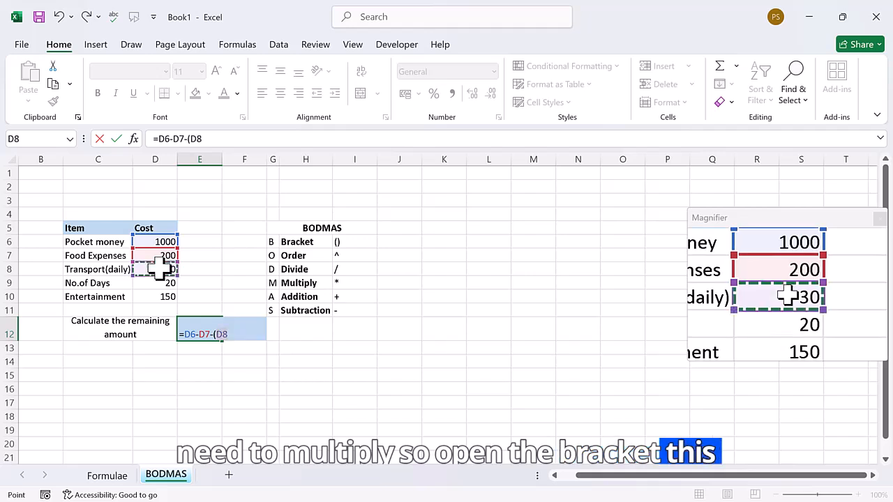
{"action": "type", "text": "*"}
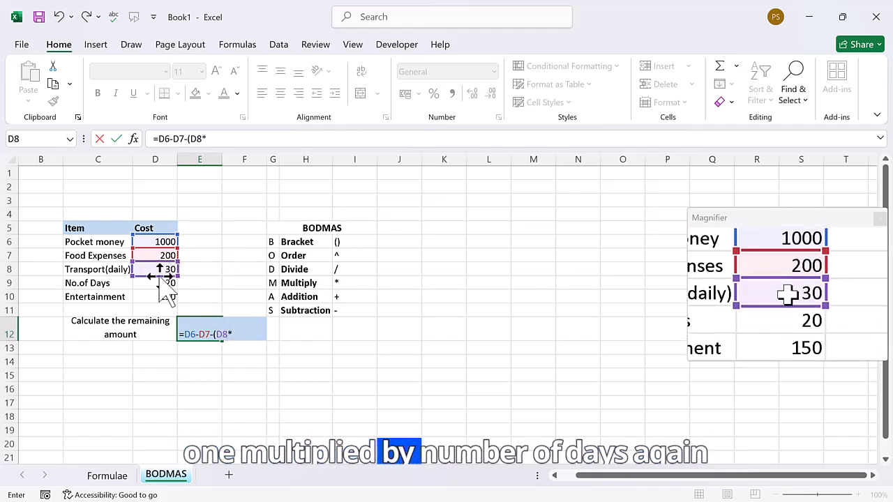
{"action": "left_click", "coordinate": [158, 282]}
{"action": "type", "text": ")"}
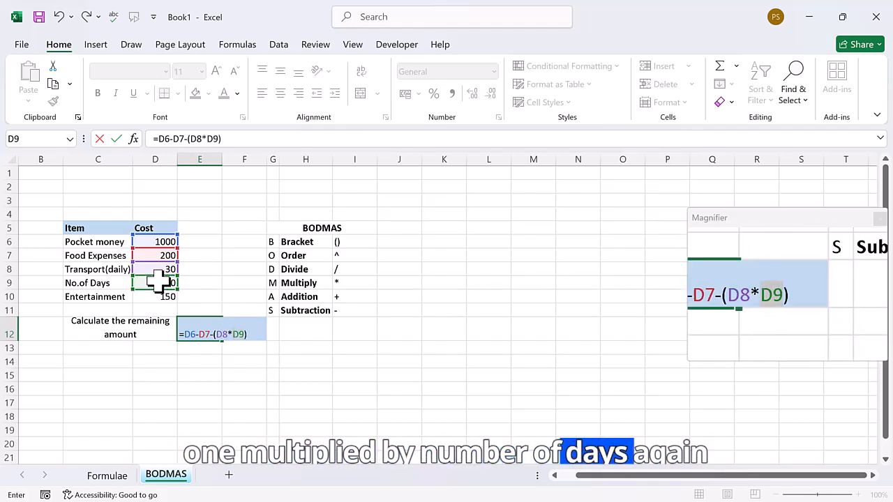
{"action": "type", "text": "-"}
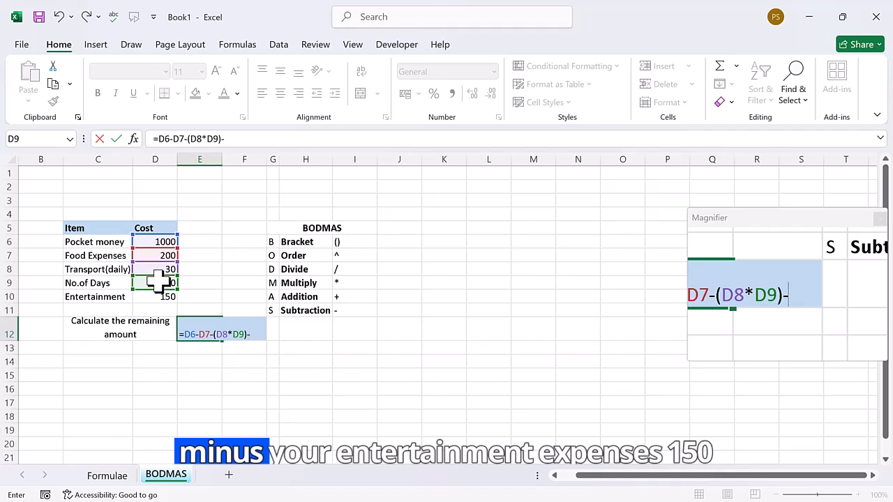
{"action": "left_click", "coordinate": [161, 296]}
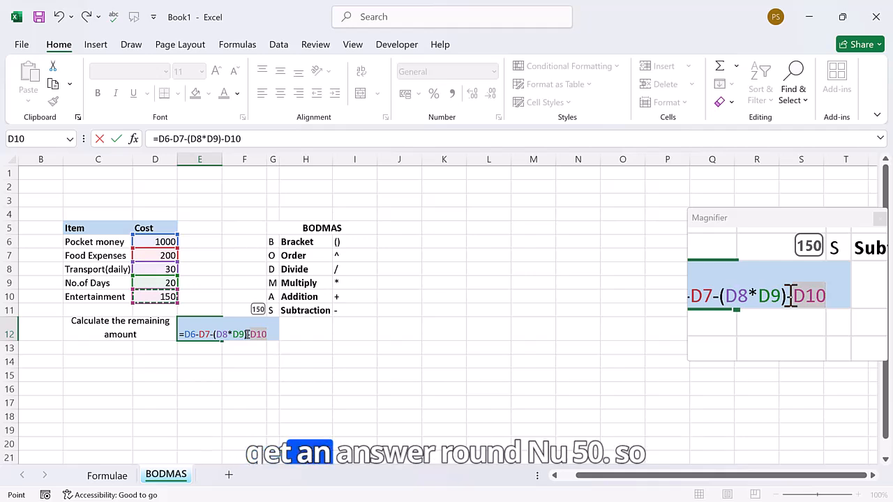
{"action": "key", "text": "Return"}
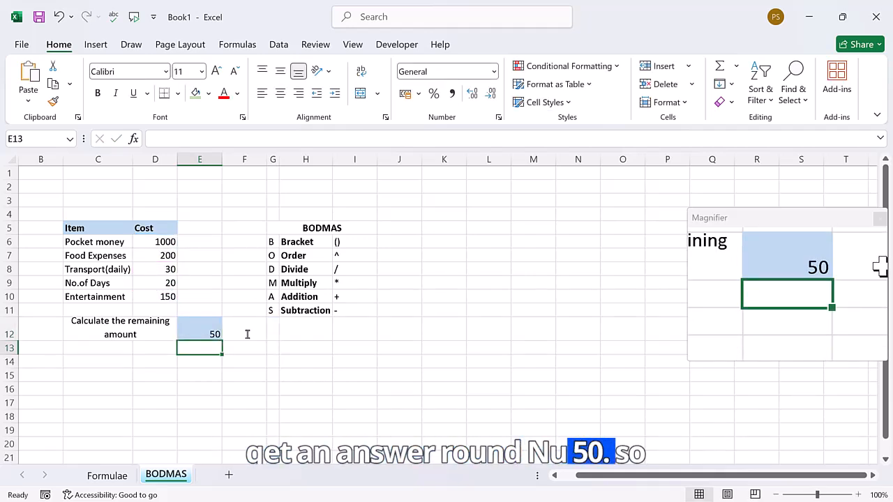
- Review the remaining-amount formula in E12 and highlight its bracketed part (D8*D9)
{"action": "left_click", "coordinate": [208, 335]}
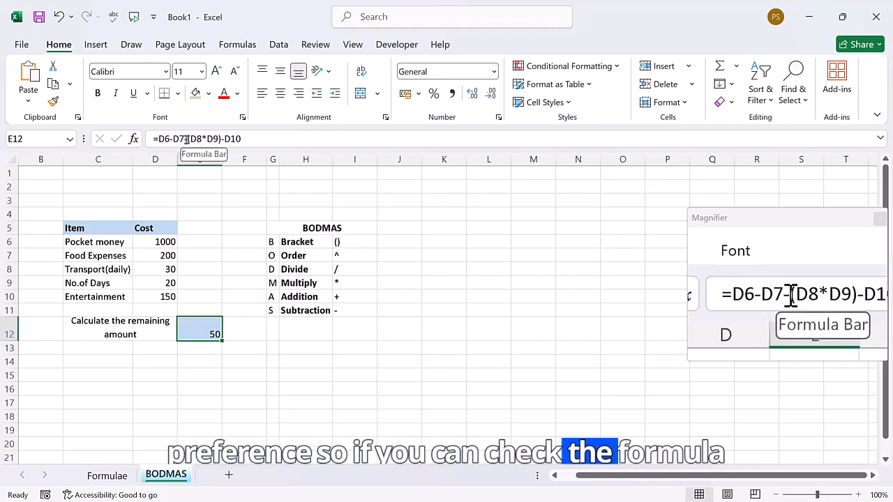
{"action": "left_click_drag", "start_coordinate": [187, 139], "coordinate": [218, 139]}
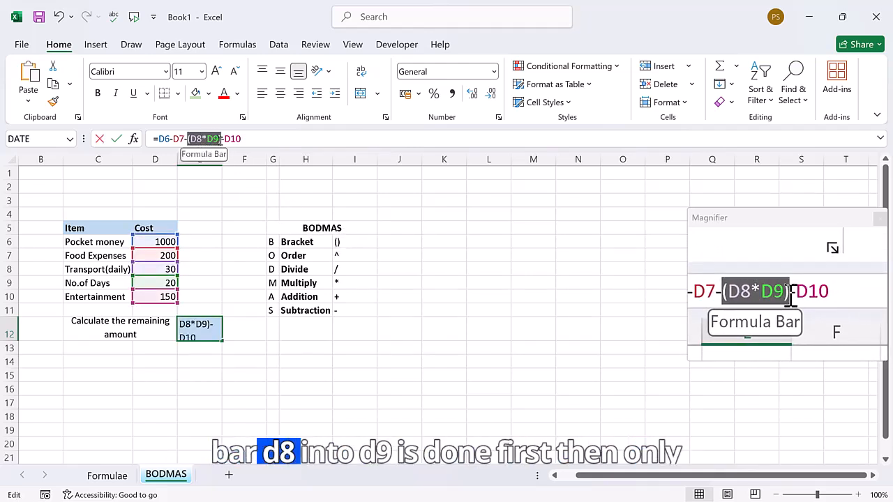